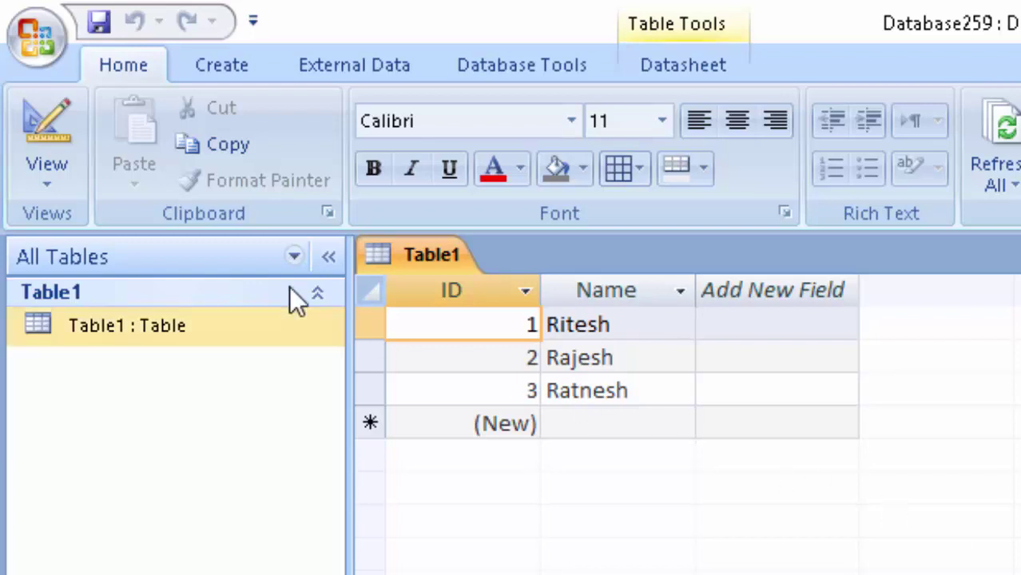
# Switch Table1 to Design View to see ID as AutoNumber and Name as Text
pyautogui.click(46, 129)
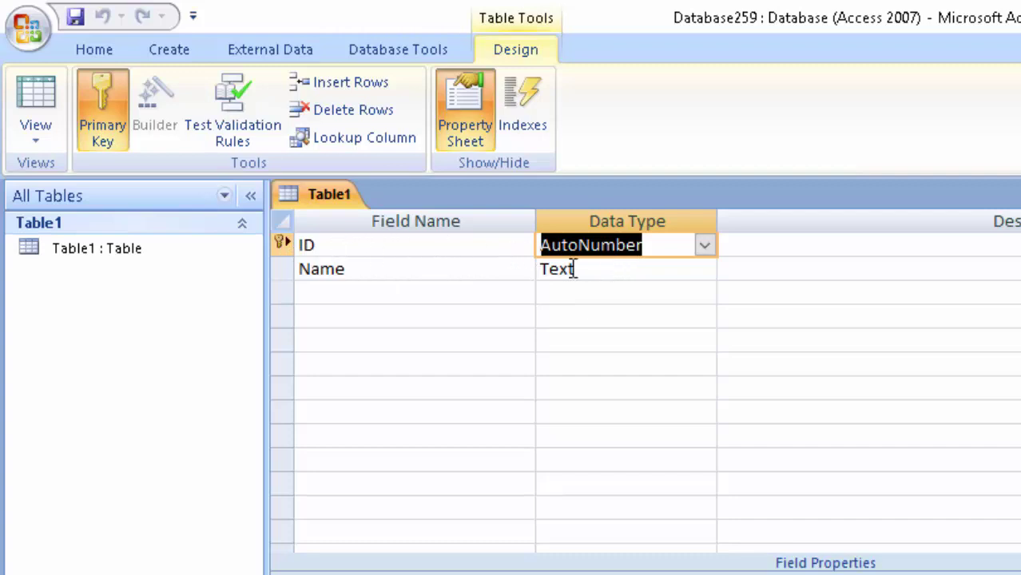
# Check the ID field's data type choices, then return Table1 to Datasheet View
pyautogui.click(706, 246)
pyautogui.click(704, 247)
pyautogui.click(57, 91)
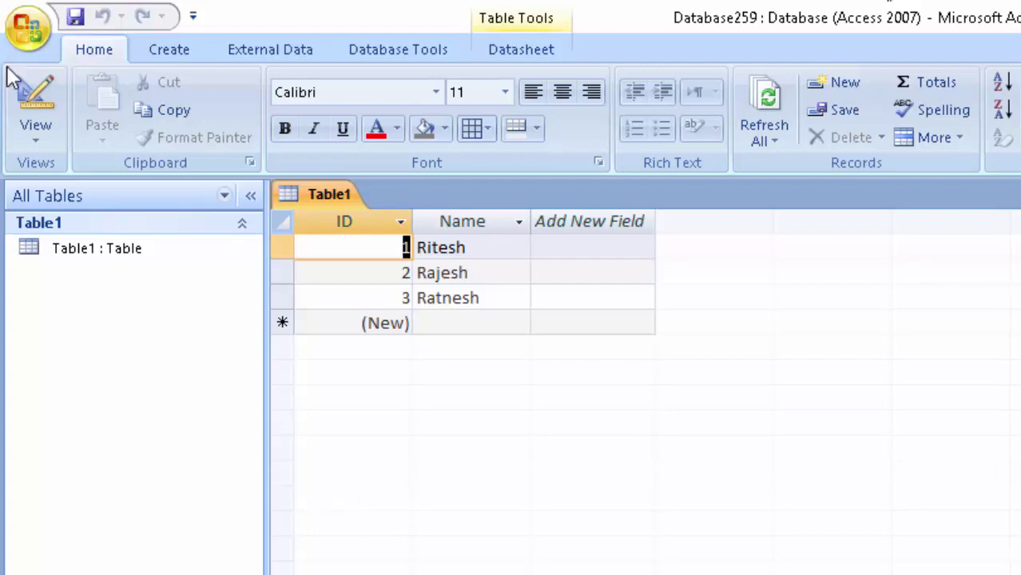
# Create a new design-view query on Table1 and place its ID and Name fields in the grid
pyautogui.click(175, 50)
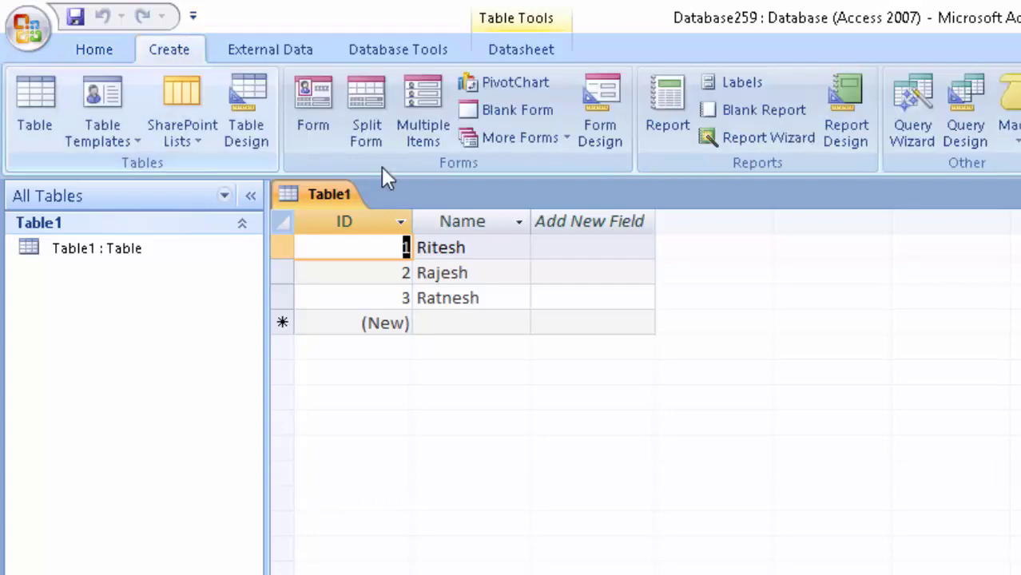
pyautogui.click(964, 97)
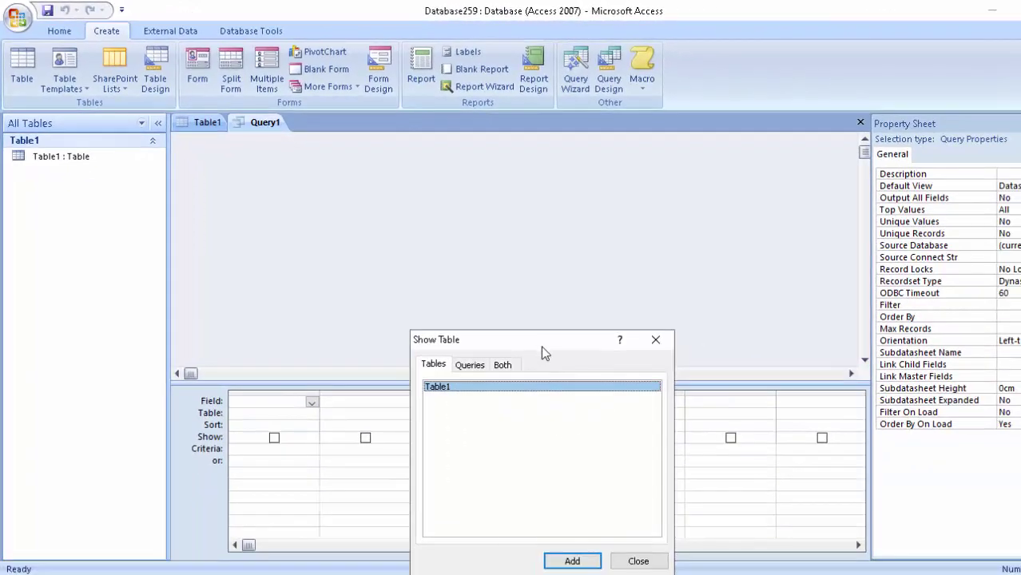
pyautogui.moveTo(543, 342); pyautogui.dragTo(531, 204)
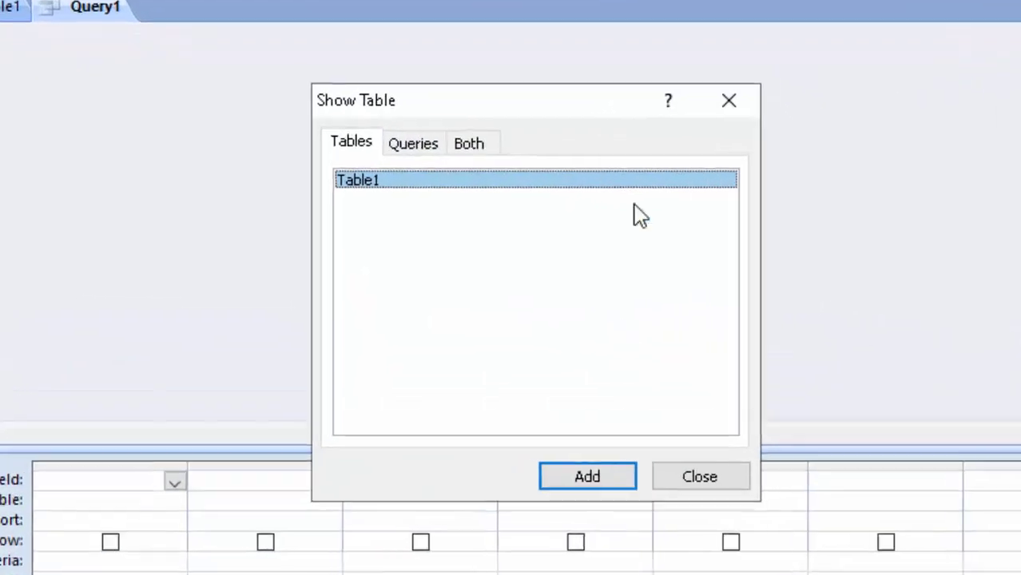
pyautogui.click(574, 505)
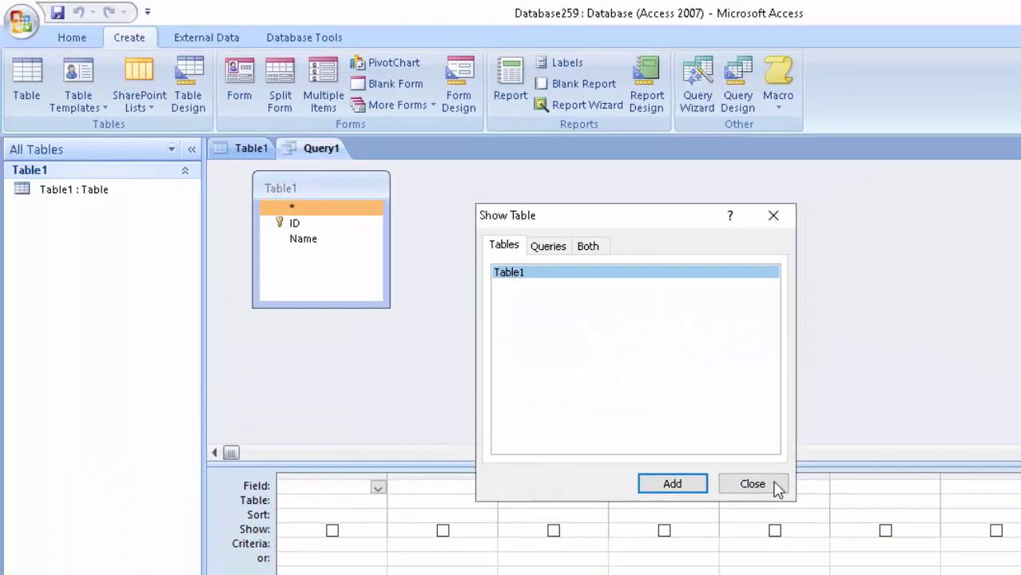
pyautogui.click(752, 484)
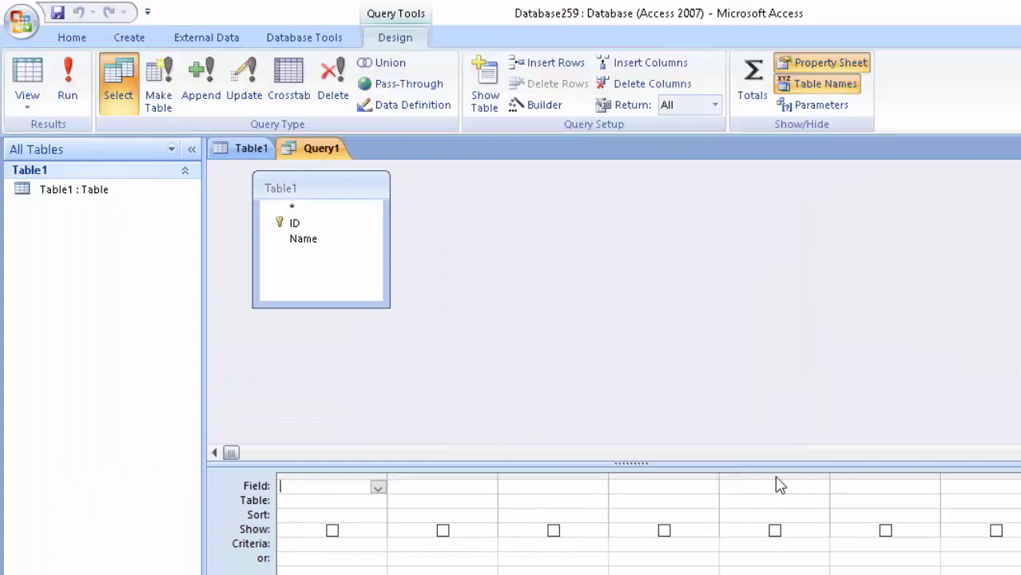
pyautogui.doubleClick(283, 192)
pyautogui.moveTo(304, 222)
pyautogui.mouseDown()
pyautogui.moveTo(340, 424)
pyautogui.moveTo(332, 484)
pyautogui.mouseUp()
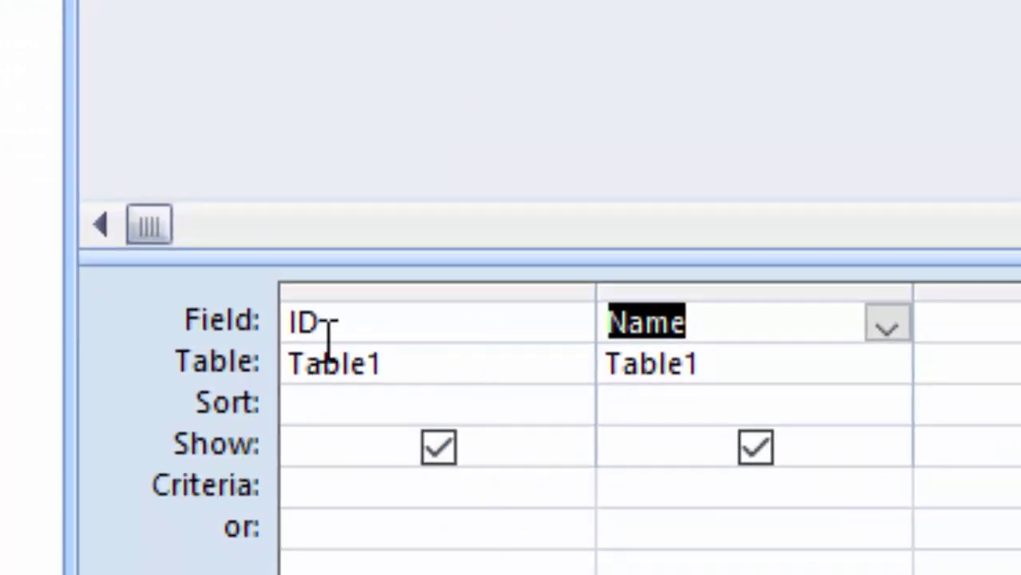
# Type ':rnd(' after ID in the first Field cell of the query grid
pyautogui.click(372, 323)
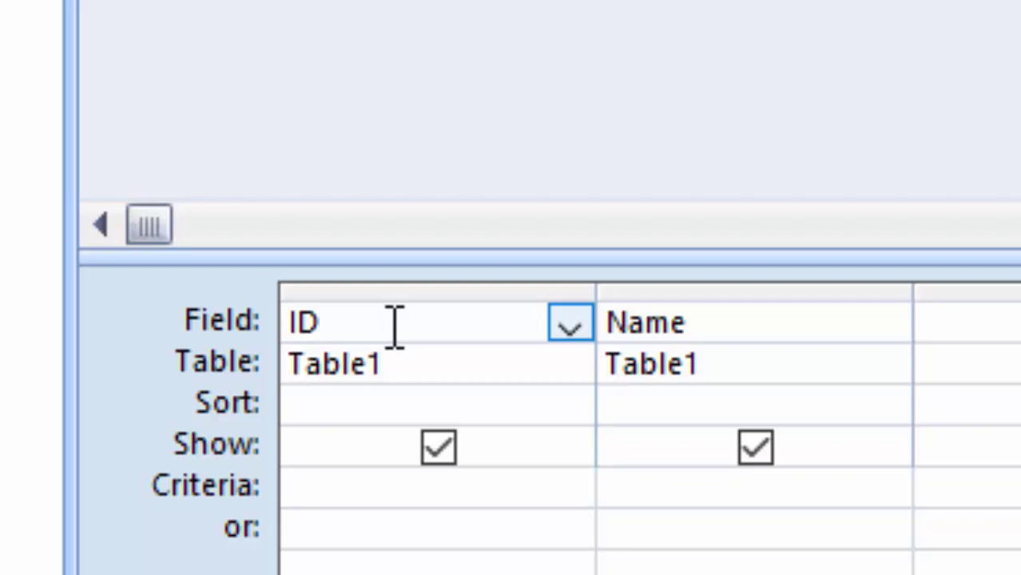
pyautogui.write(':')
pyautogui.write('rnd')
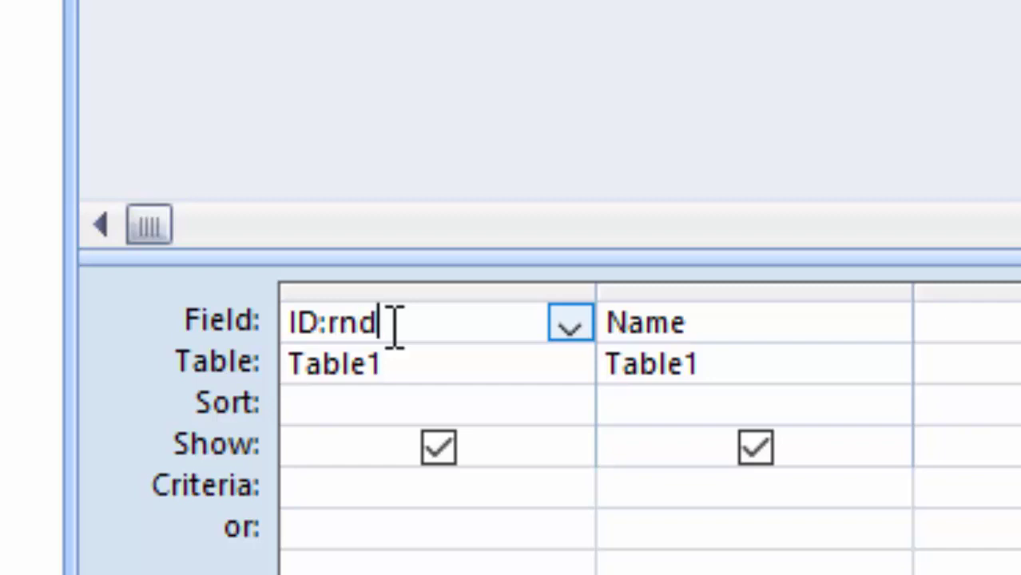
pyautogui.write('(')
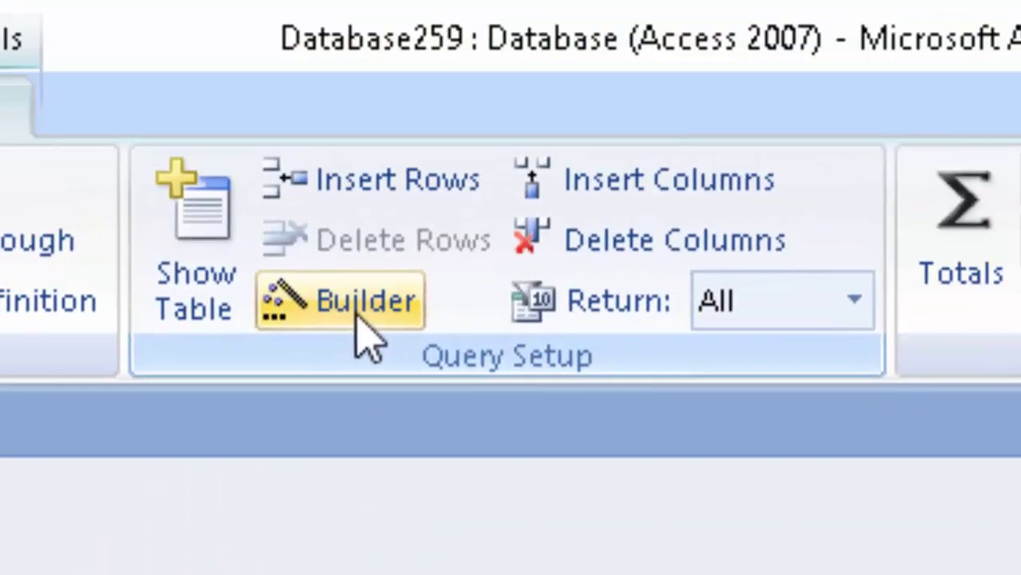
# Use the Expression Builder to insert [Table1]![ID] and close the rnd( parenthesis
pyautogui.click(686, 128)
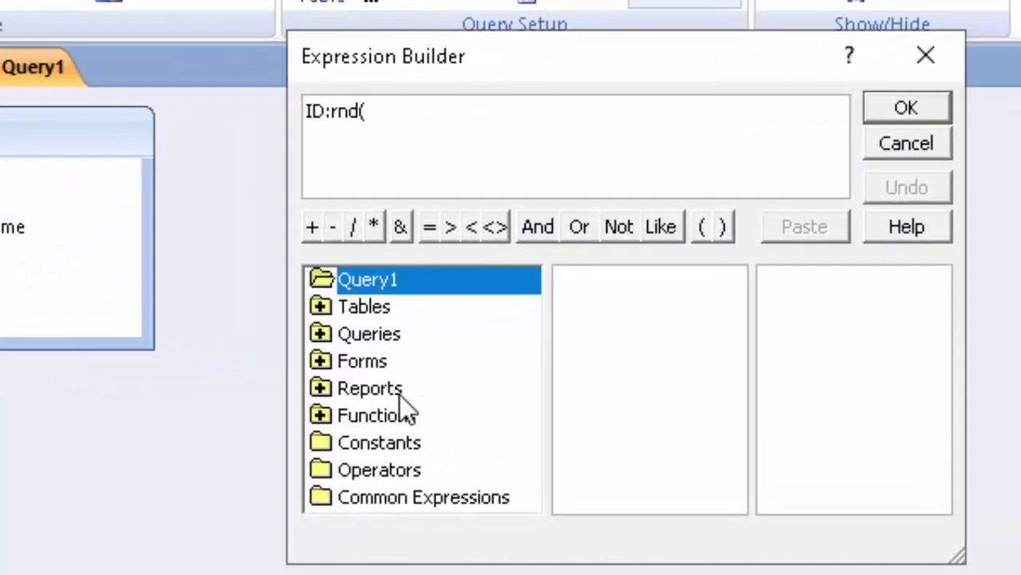
pyautogui.doubleClick(367, 311)
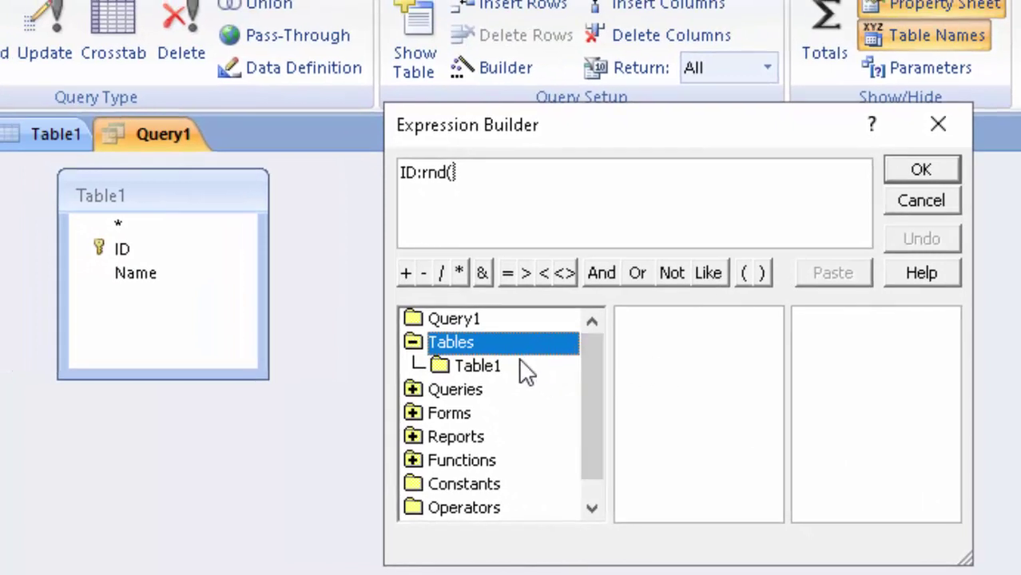
pyautogui.click(517, 367)
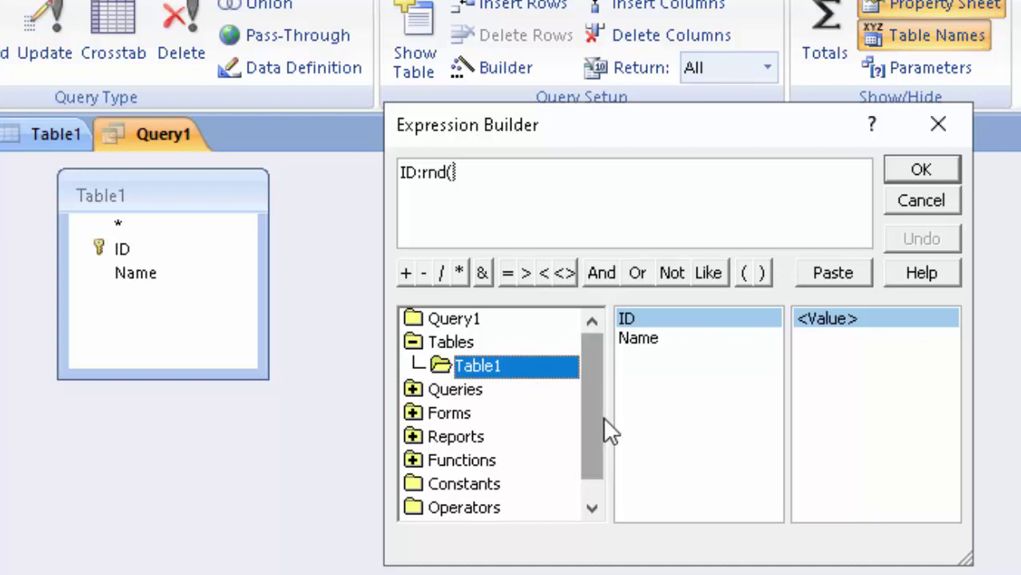
pyautogui.doubleClick(688, 328)
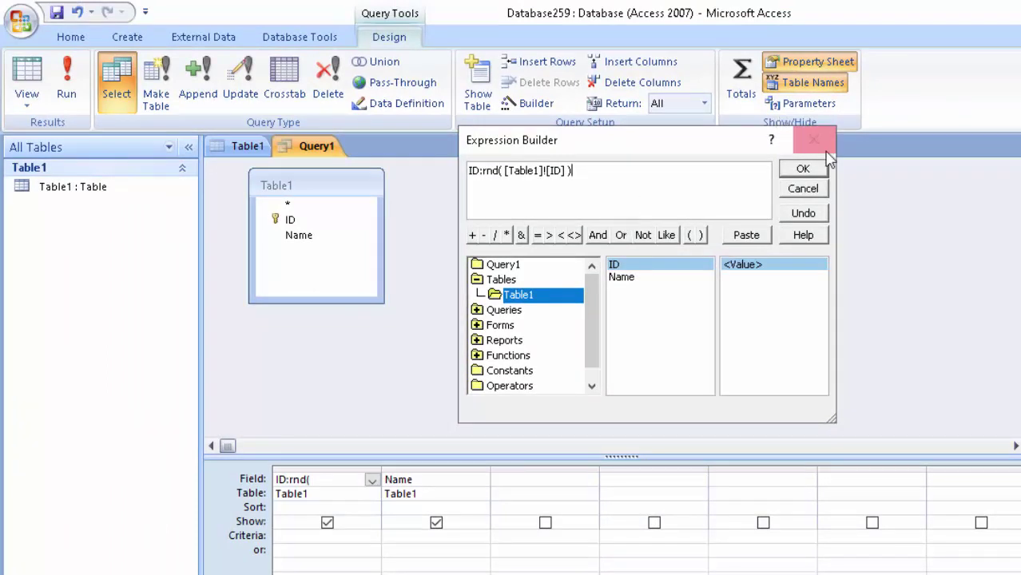
pyautogui.click(804, 171)
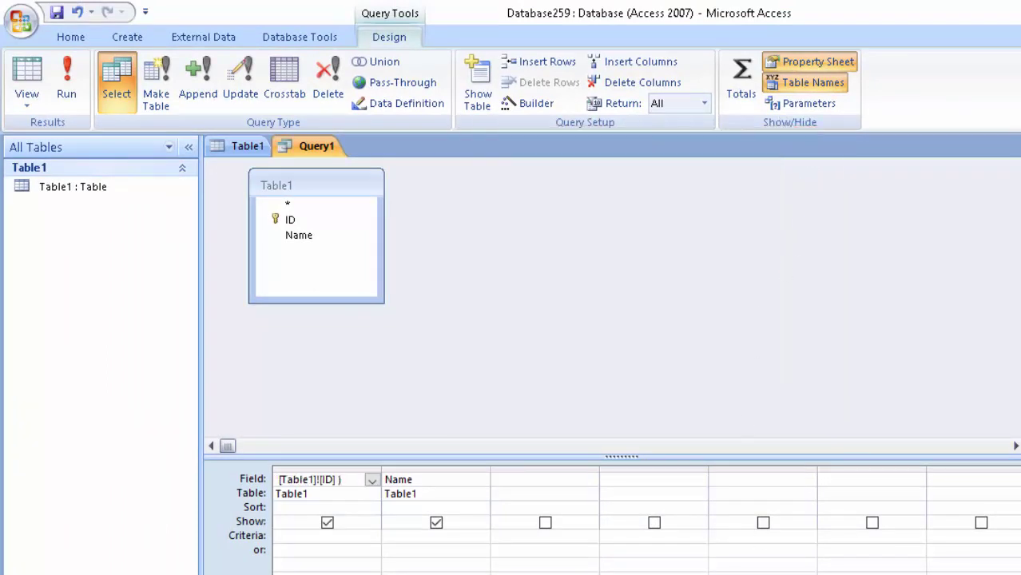
# Run Query1, widen its ID column, and select the Name cell of the new-record row
pyautogui.click(59, 70)
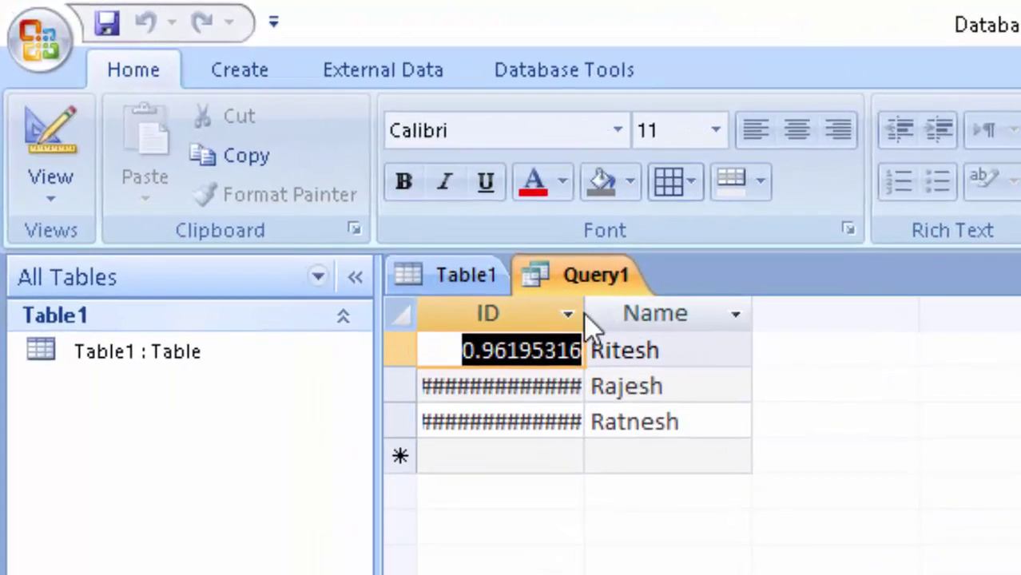
pyautogui.moveTo(593, 310); pyautogui.dragTo(662, 388)
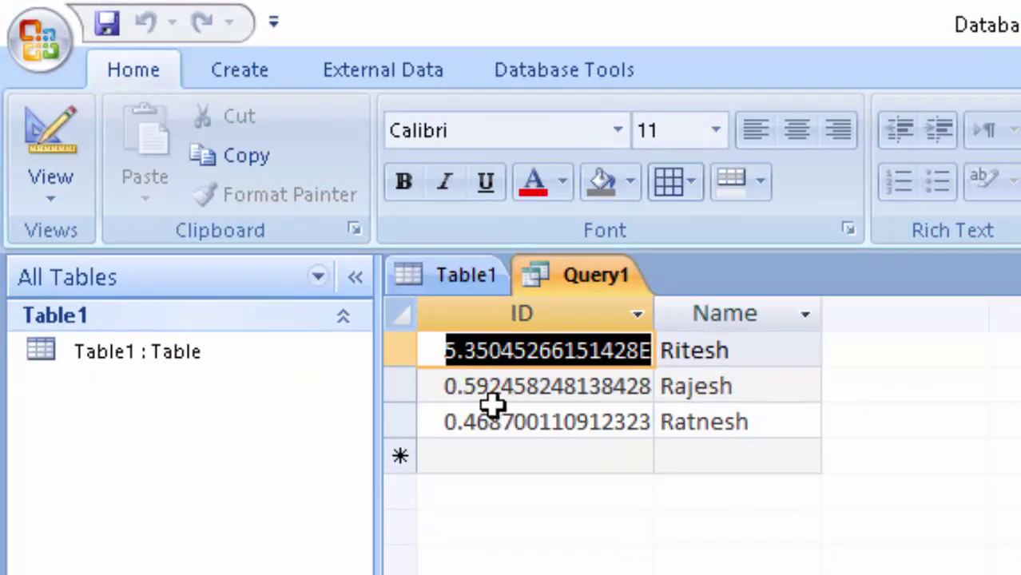
pyautogui.click(668, 452)
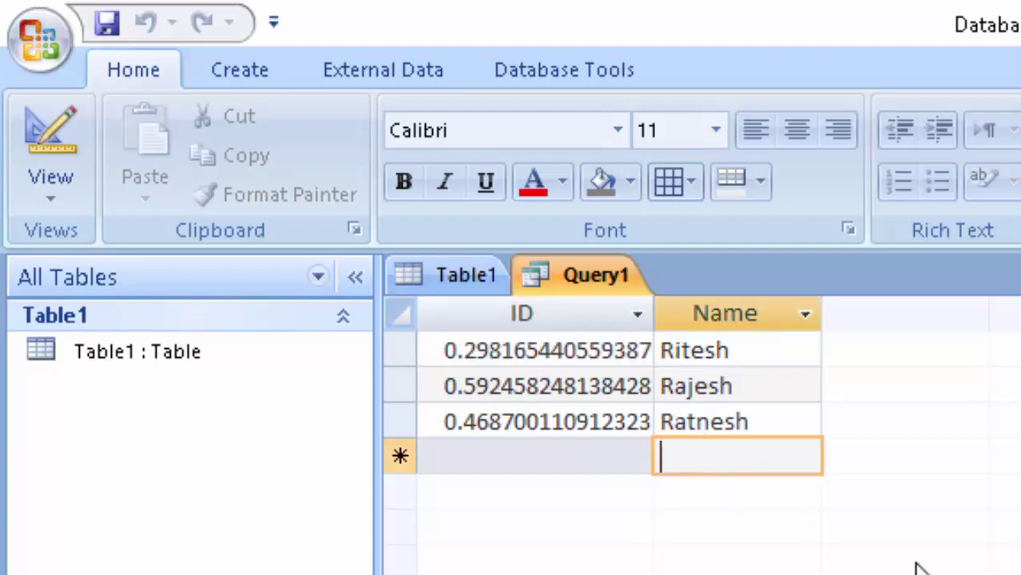
# Enter Ram, Sita and Suraj as new records, widening the ID column to show full values
pyautogui.write('Ra')
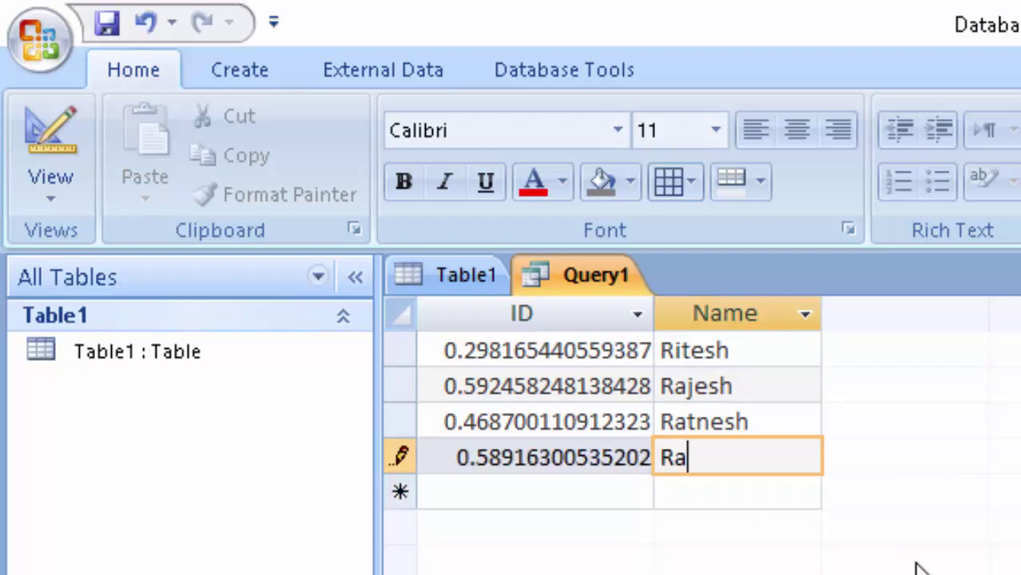
pyautogui.write('m')
pyautogui.press('Return')
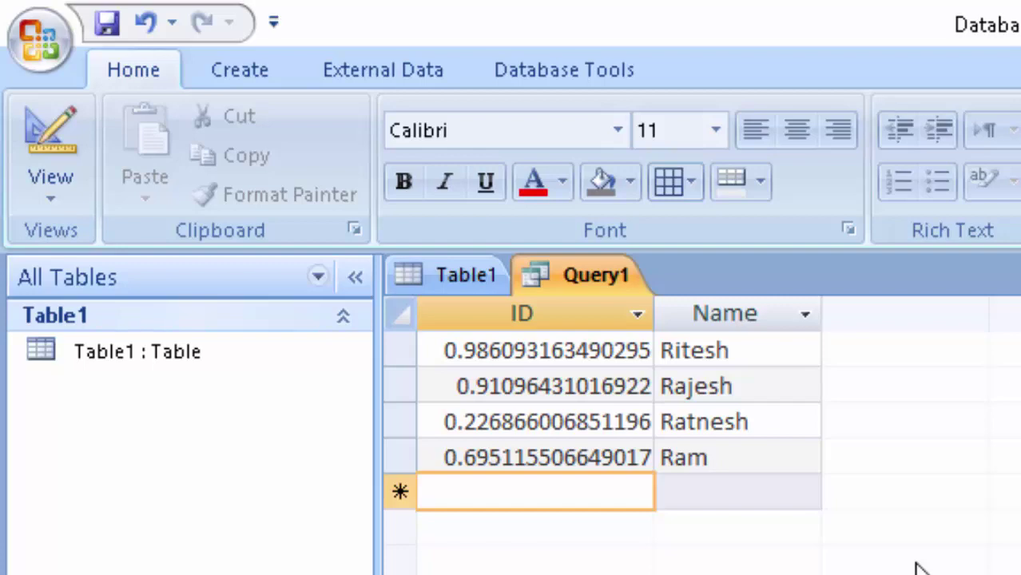
pyautogui.press('Tab')
pyautogui.write('S')
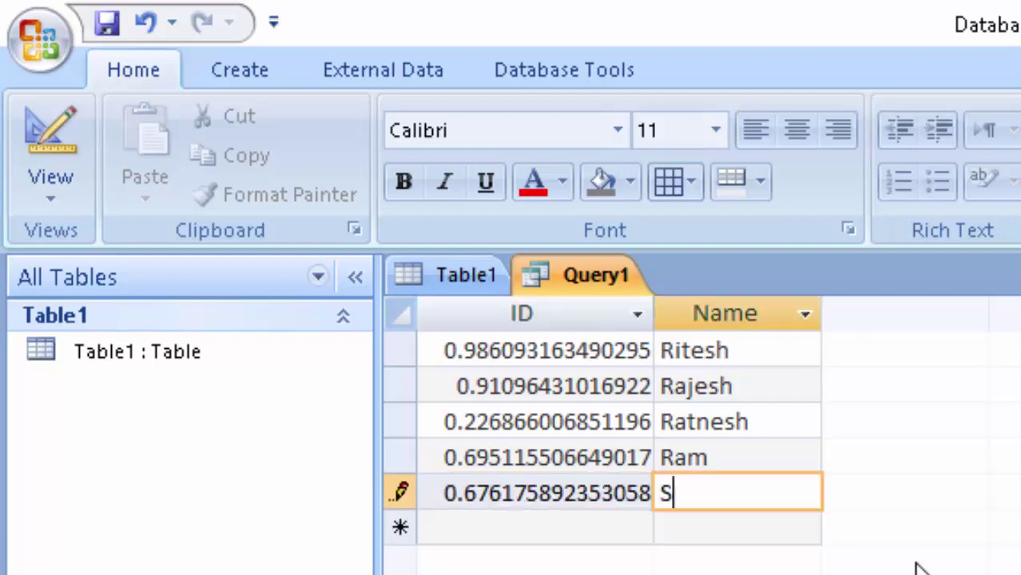
pyautogui.write('i')
pyautogui.write('ta')
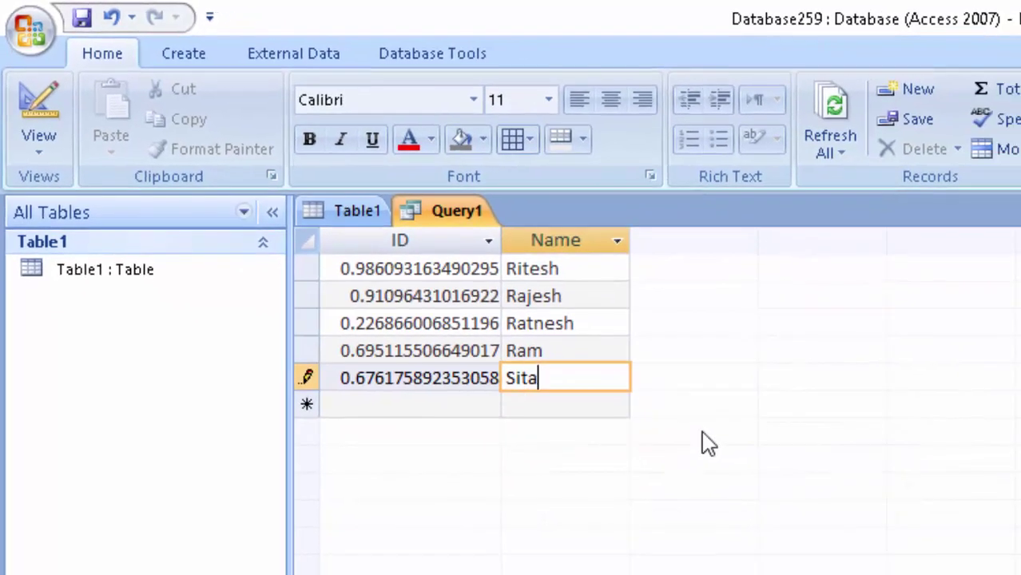
pyautogui.press('Return')
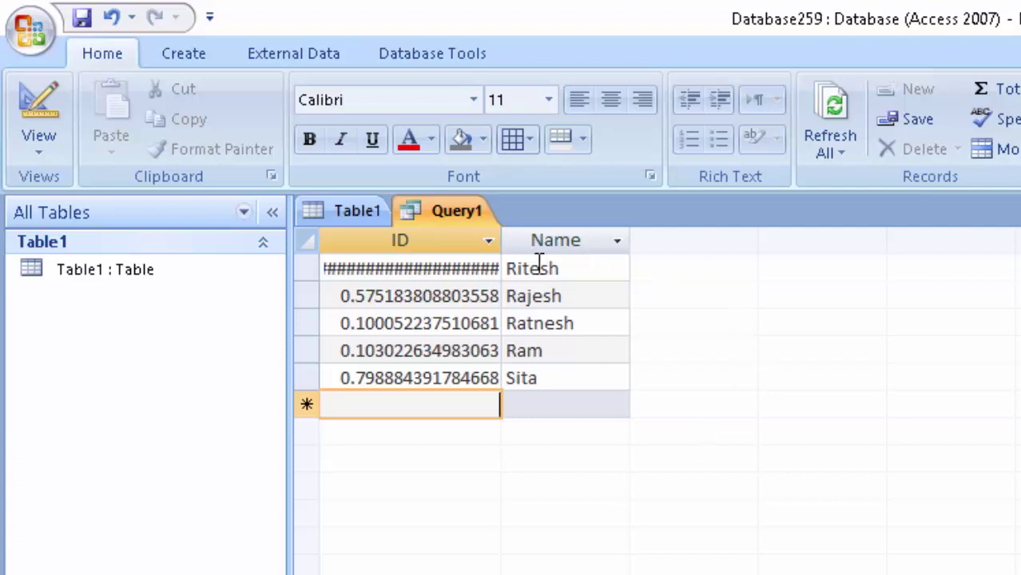
pyautogui.moveTo(503, 239); pyautogui.dragTo(547, 285)
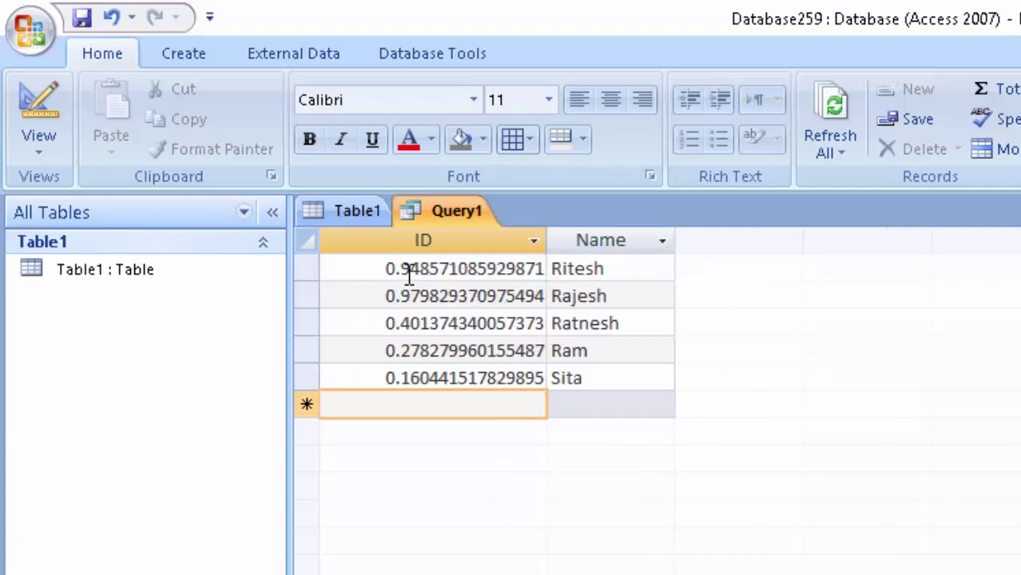
pyautogui.click(579, 401)
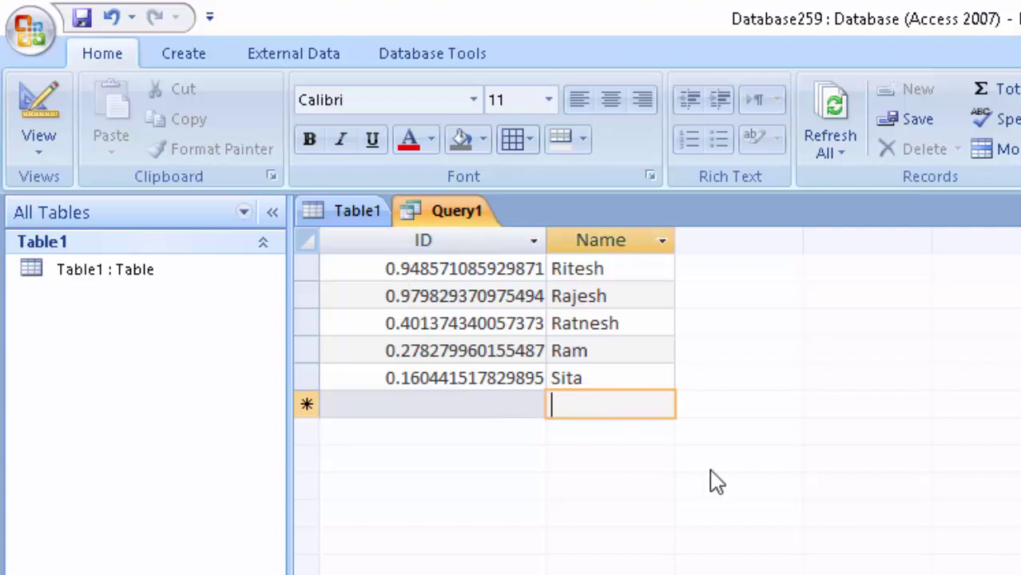
pyautogui.write('Sura')
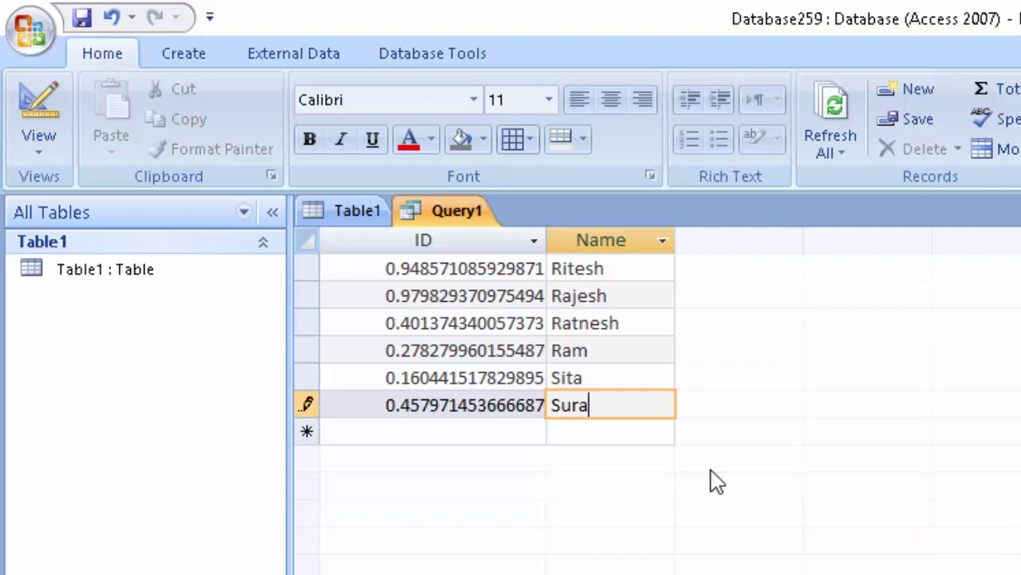
pyautogui.write('j')
pyautogui.click(588, 430)
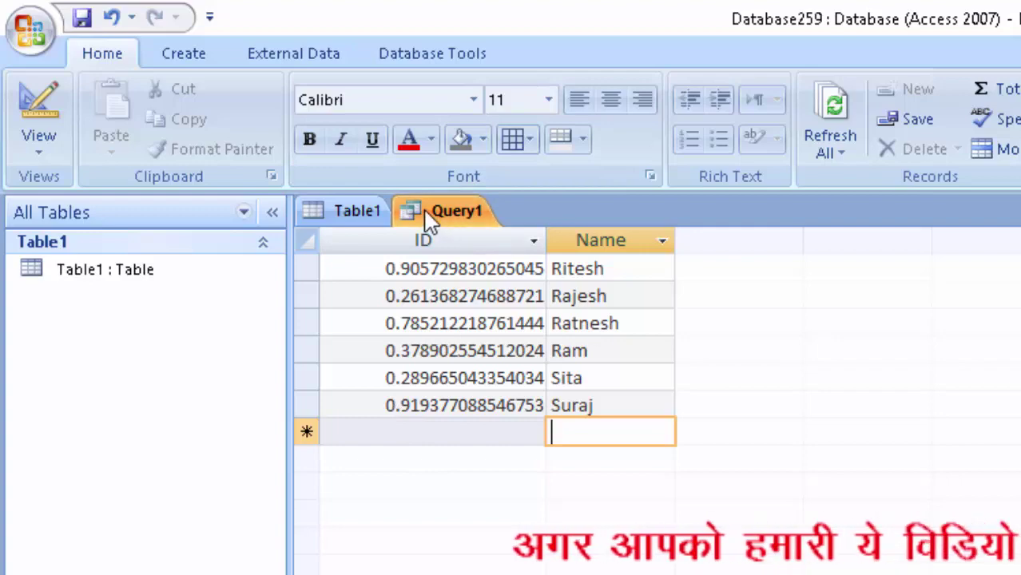
# In Design View, append *2 to the Rnd([Table1]![ID]) expression and rerun the query
pyautogui.click(39, 144)
pyautogui.click(148, 444)
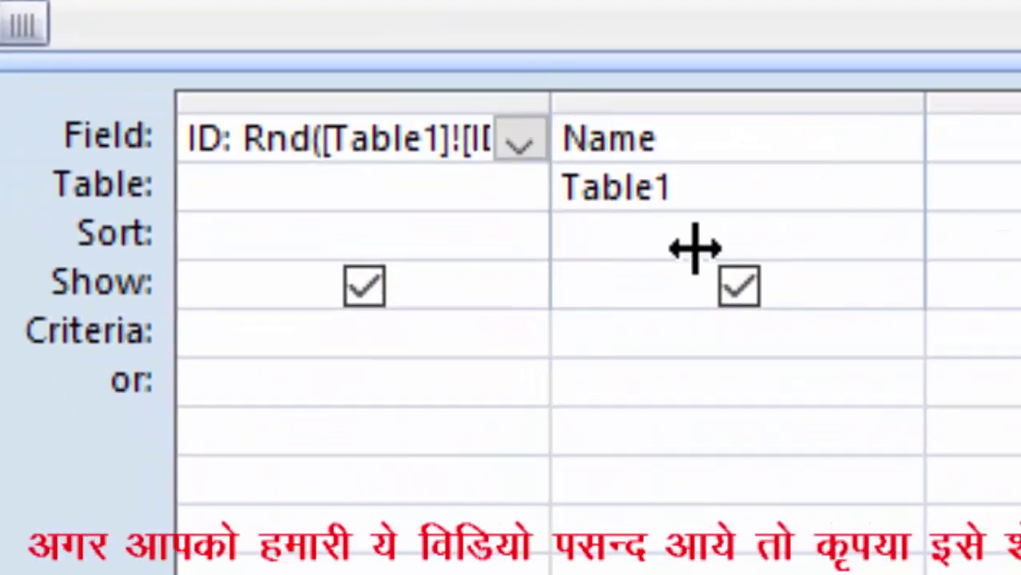
pyautogui.moveTo(695, 248); pyautogui.dragTo(851, 358)
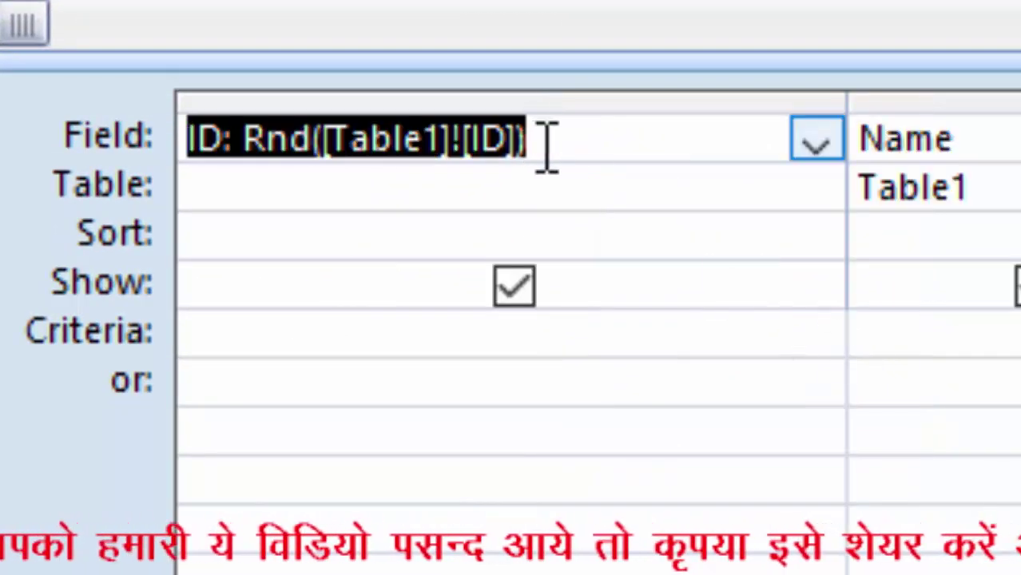
pyautogui.click(573, 143)
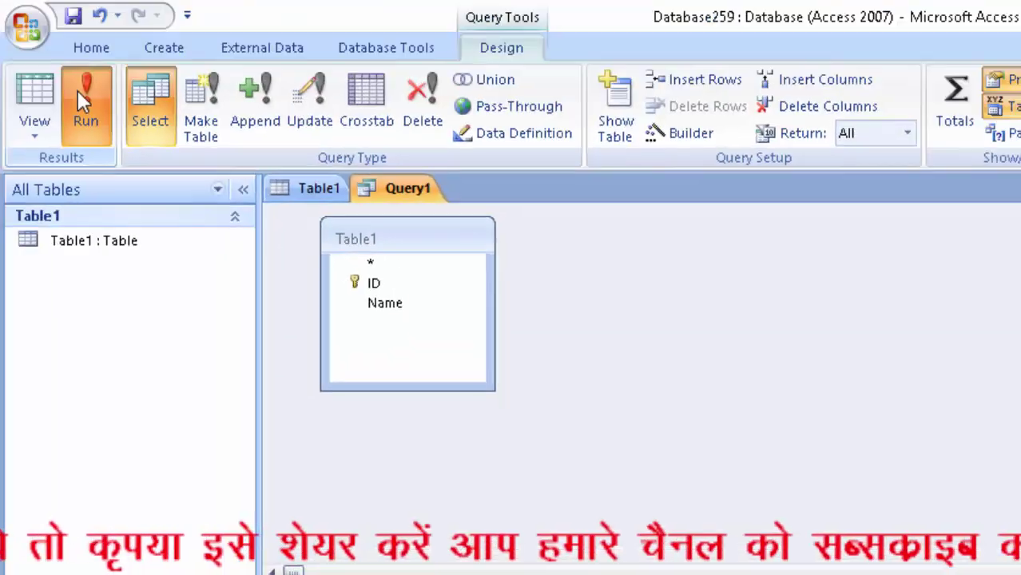
pyautogui.click(78, 92)
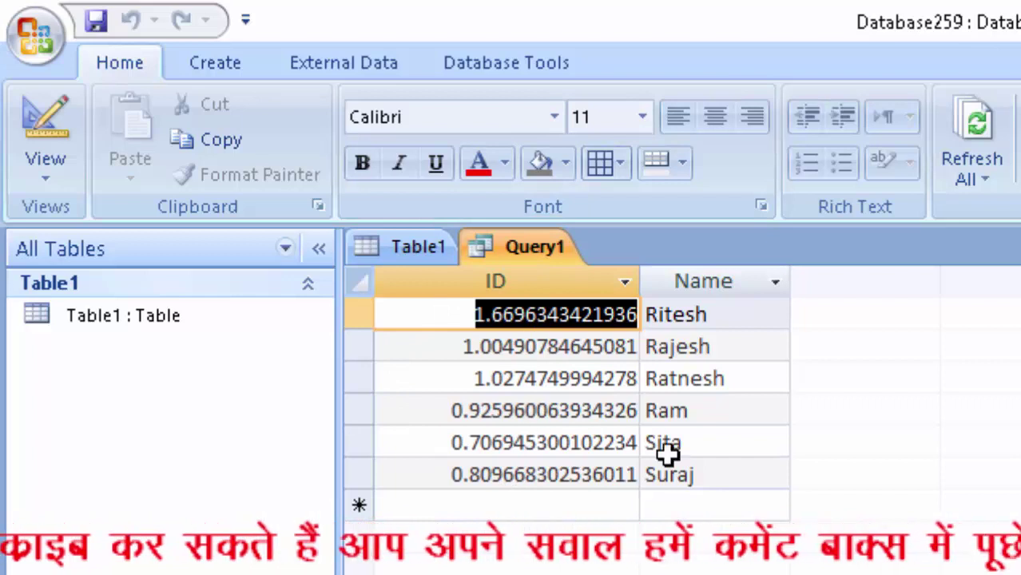
# Return Query1 to Design View and run it again to refresh the random ID values
pyautogui.click(25, 170)
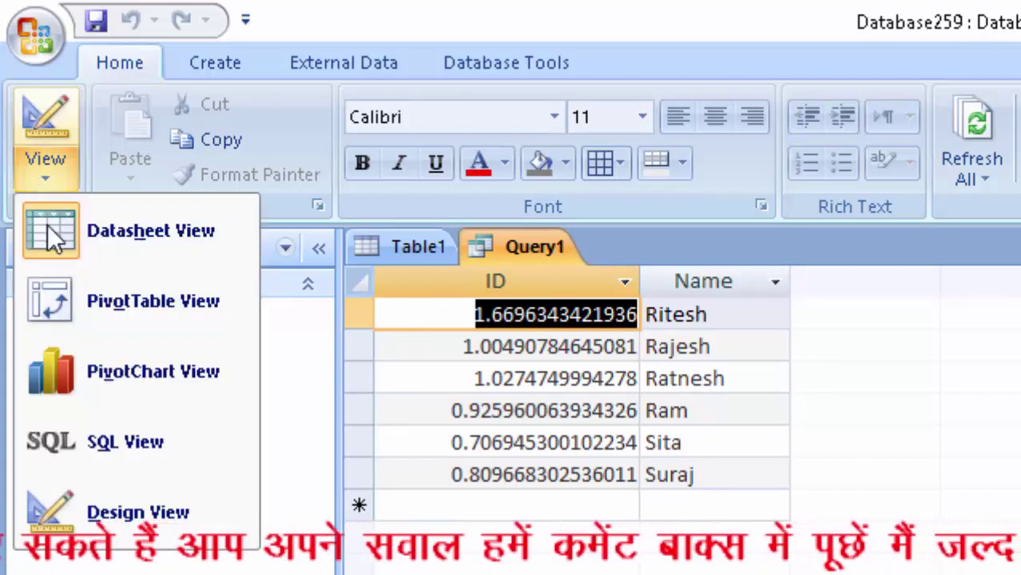
pyautogui.click(132, 504)
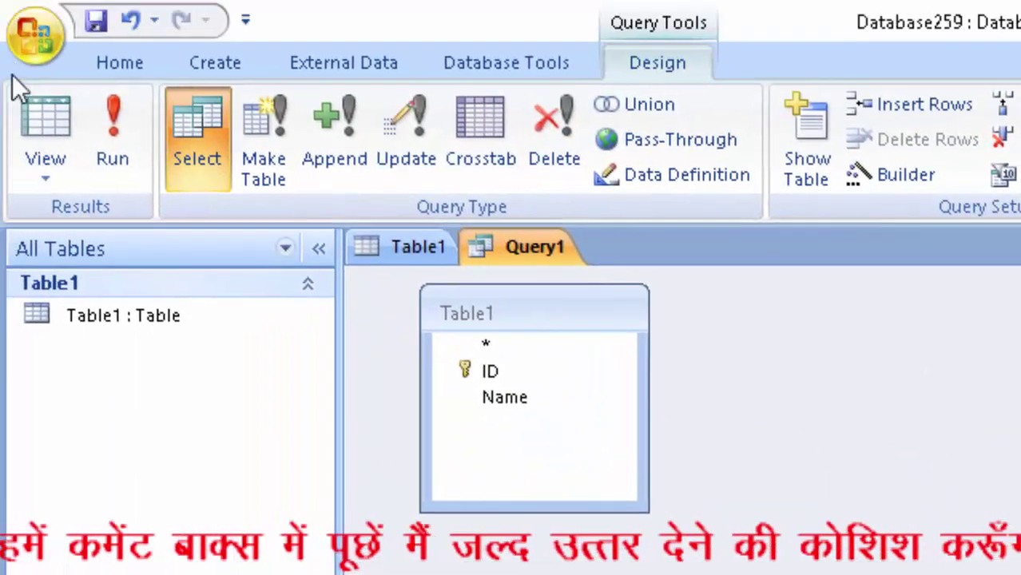
pyautogui.click(131, 130)
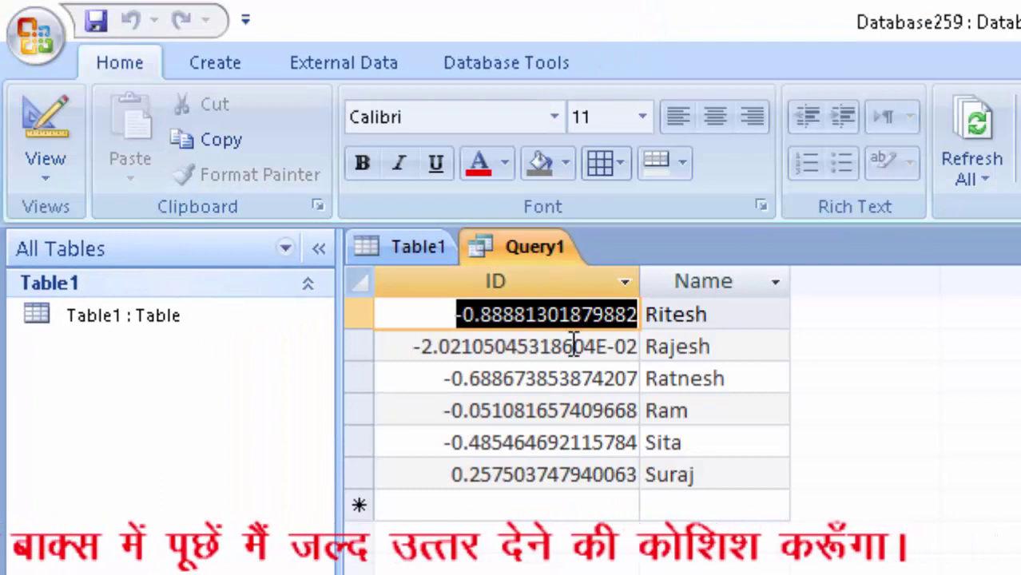